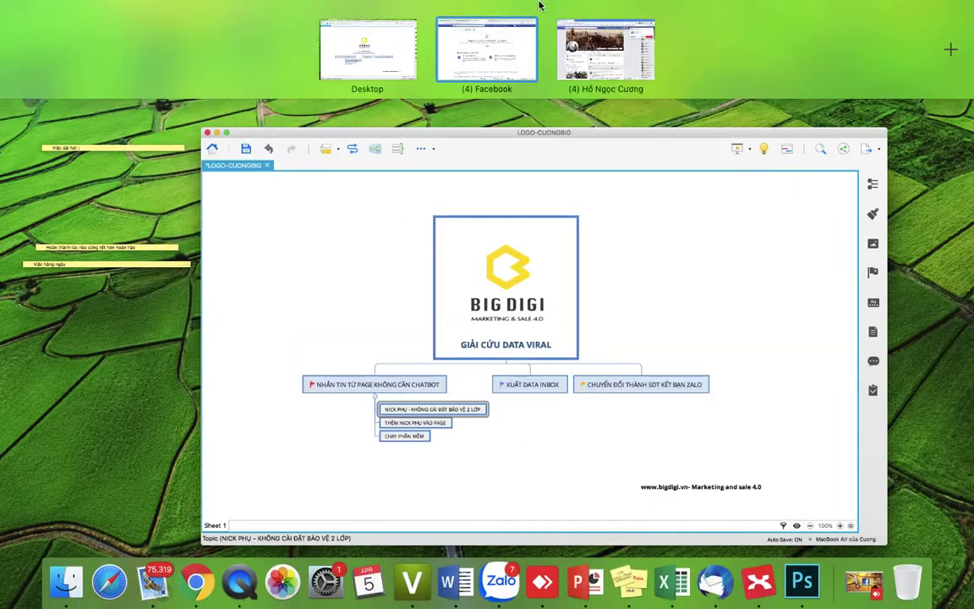
Switch to the browser window with the Facebook profile and add the facebook.com login to LastPass.
{"action": "left_click", "coordinate": [615, 39]}
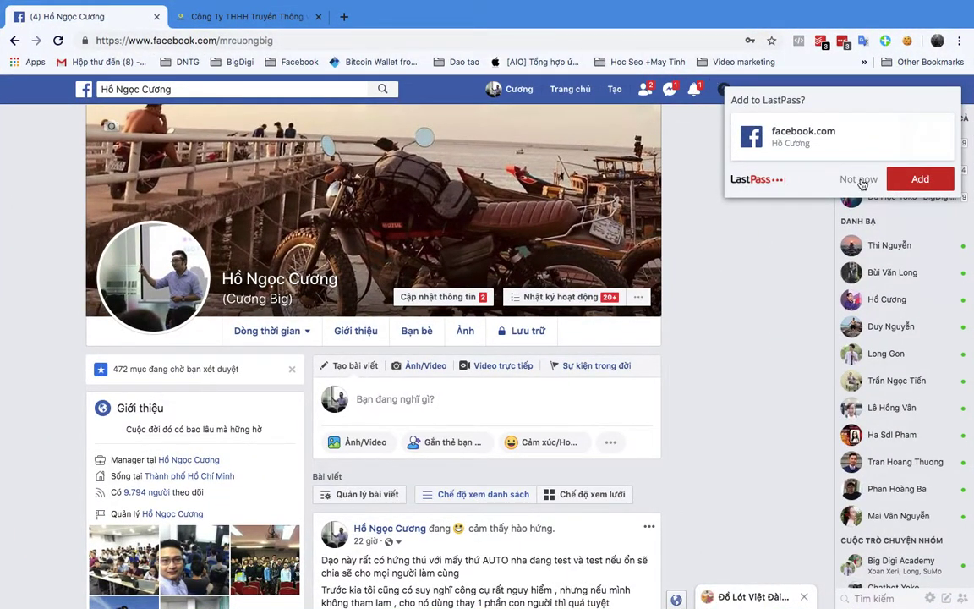
{"action": "left_click", "coordinate": [902, 180]}
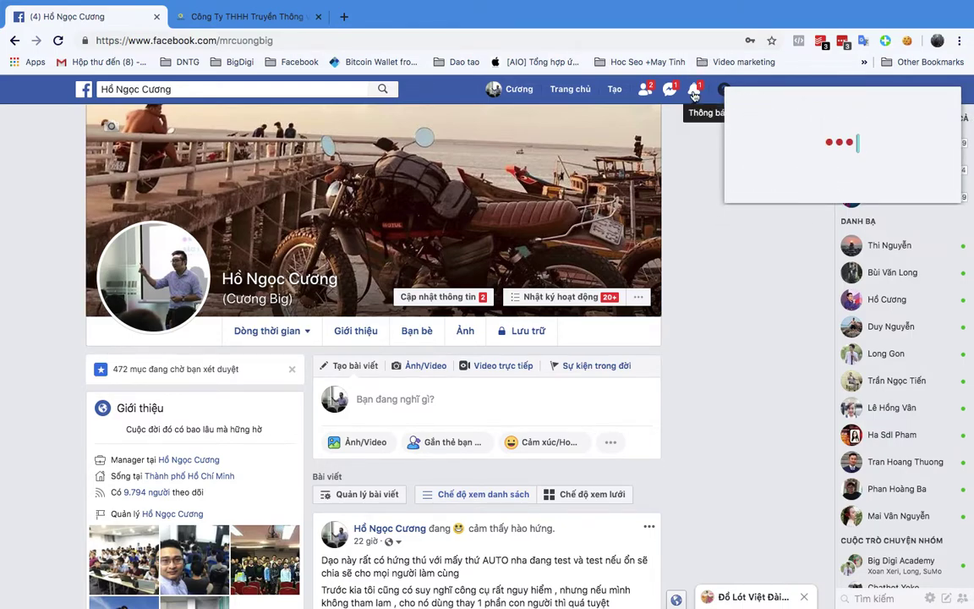
{"action": "left_click", "coordinate": [693, 91]}
{"action": "left_click", "coordinate": [712, 240]}
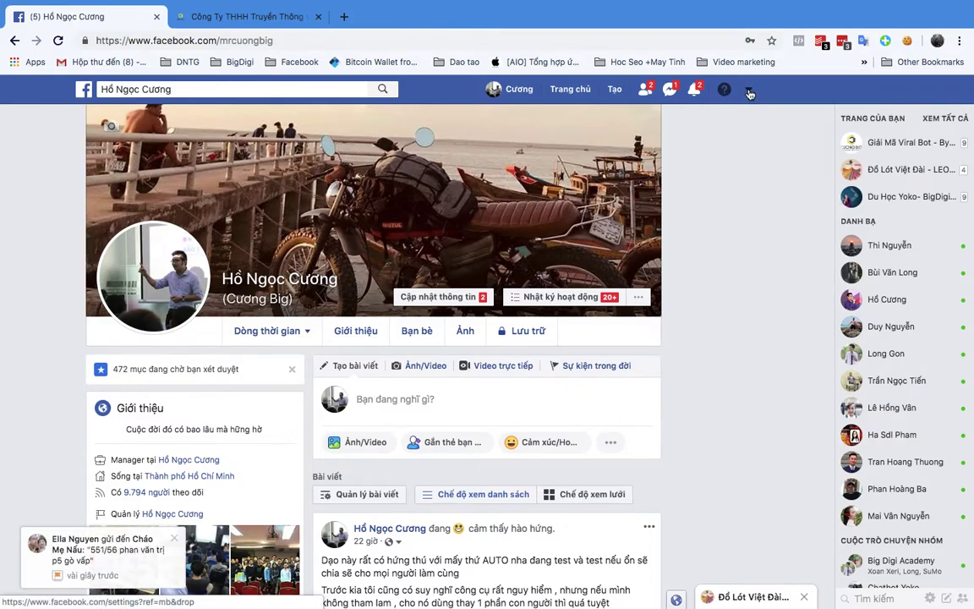
Open the list of managed Facebook pages and go to the page Giải Mã Viralbot - Congdongchatbot.com.
{"action": "left_click", "coordinate": [748, 89]}
{"action": "left_click", "coordinate": [667, 187]}
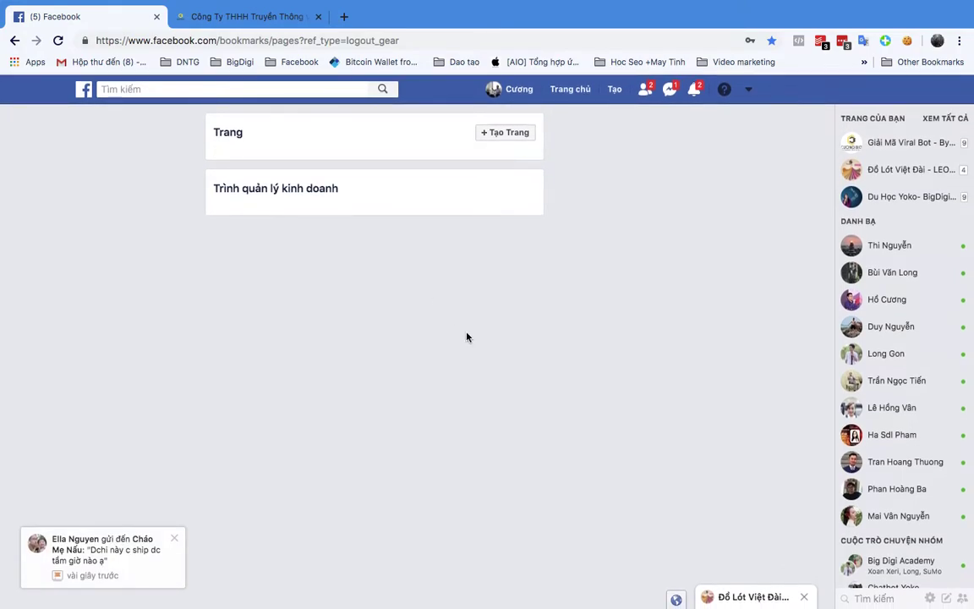
{"action": "scroll", "coordinate": [457, 322], "scroll_direction": "down", "scroll_amount": 1}
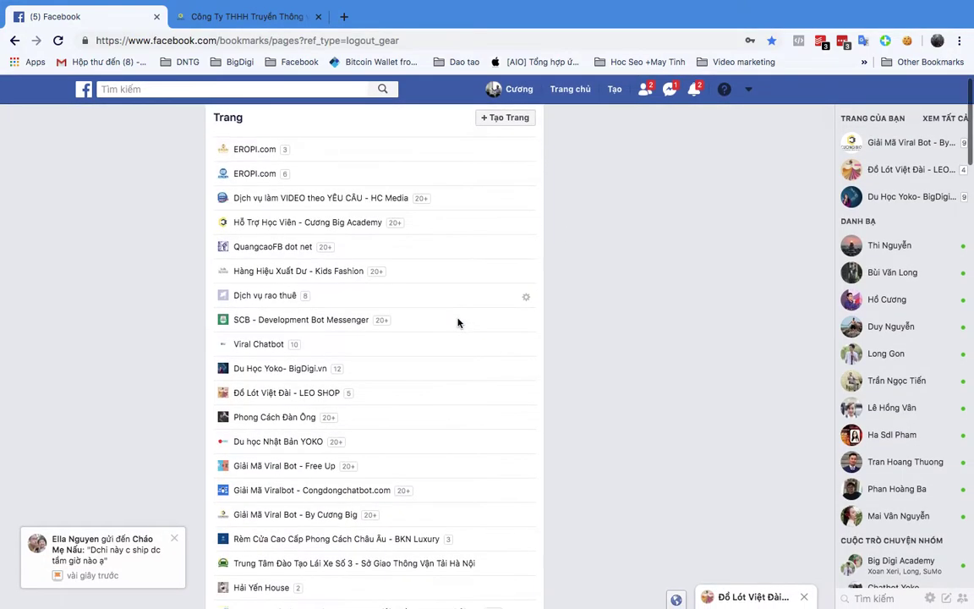
{"action": "left_click", "coordinate": [355, 491]}
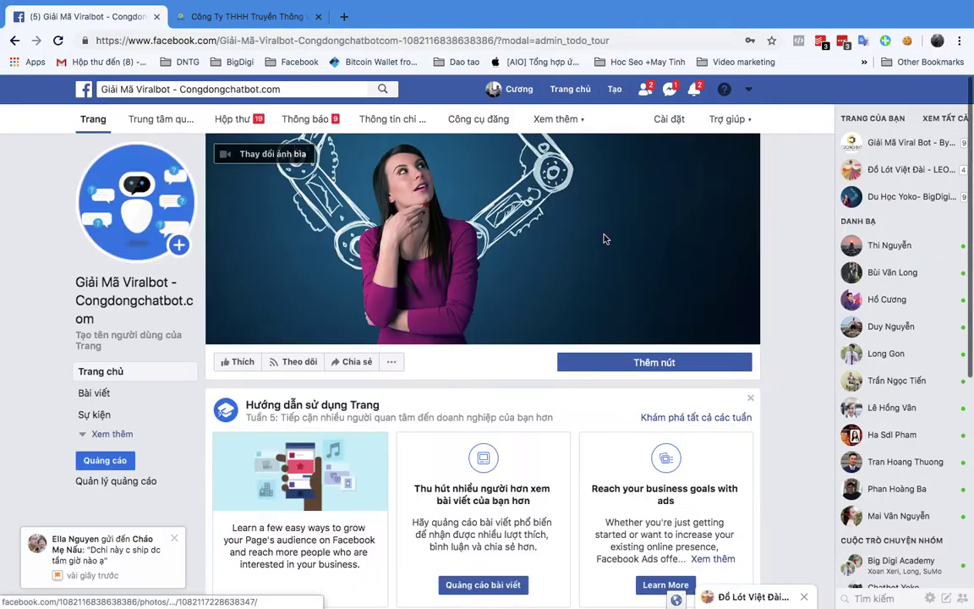
Open the page's role settings (Vai trò trên Trang) and review who holds the current administrator and editor roles.
{"action": "scroll", "coordinate": [674, 120], "scroll_direction": "down", "scroll_amount": 3}
{"action": "left_click", "coordinate": [674, 120]}
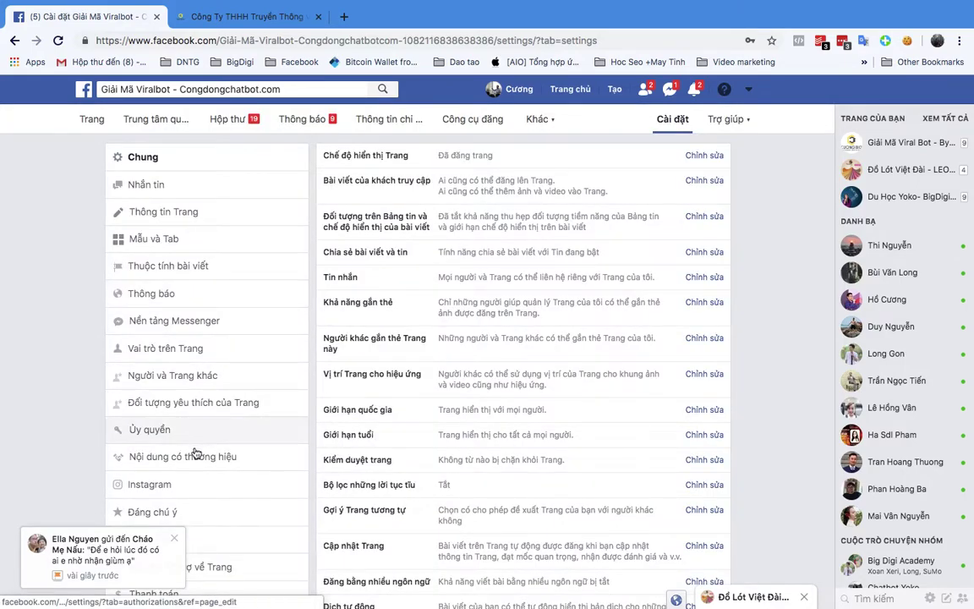
{"action": "left_click", "coordinate": [201, 348]}
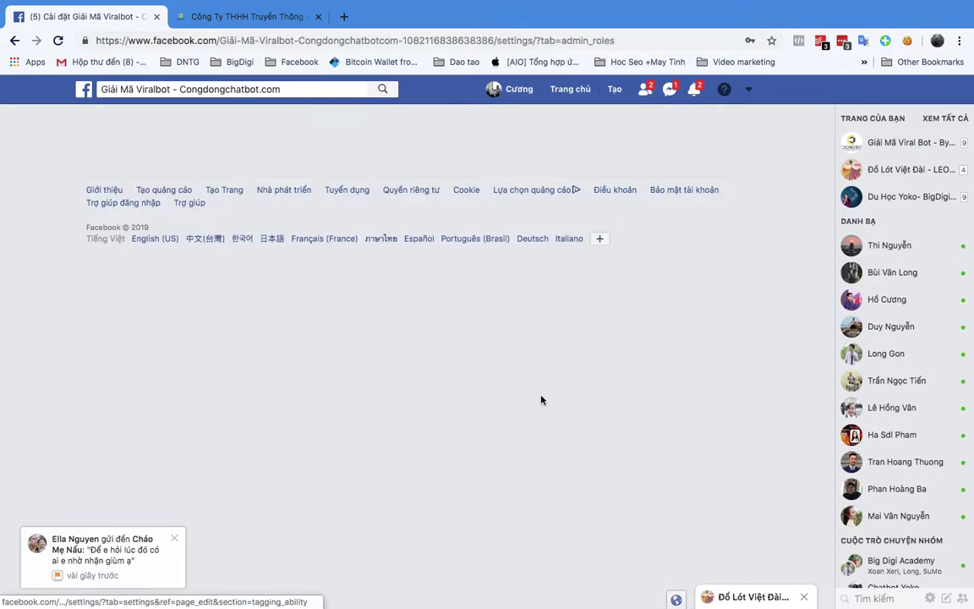
{"action": "scroll", "coordinate": [541, 397], "scroll_direction": "down", "scroll_amount": 3}
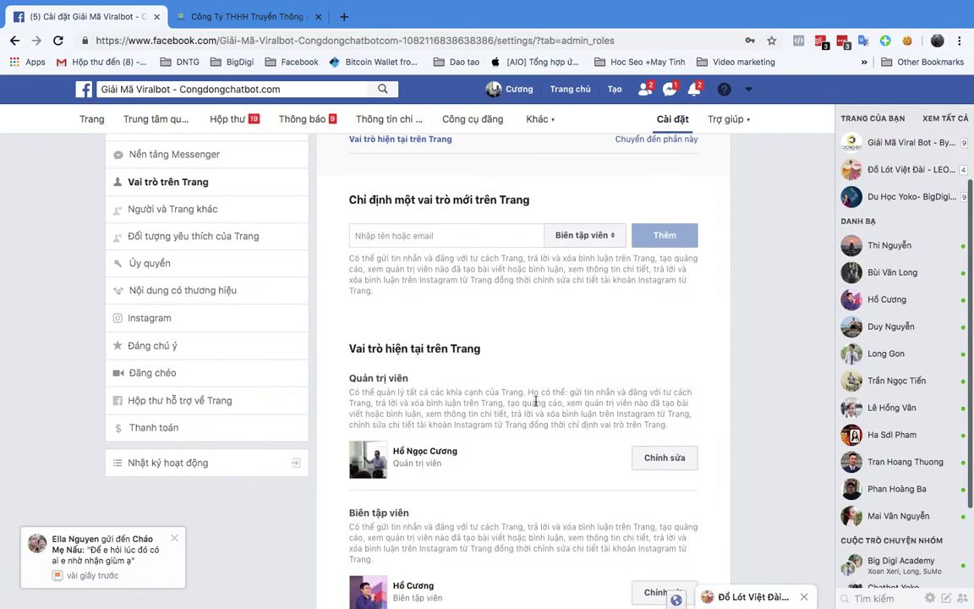
{"action": "scroll", "coordinate": [499, 334], "scroll_direction": "down", "scroll_amount": 2}
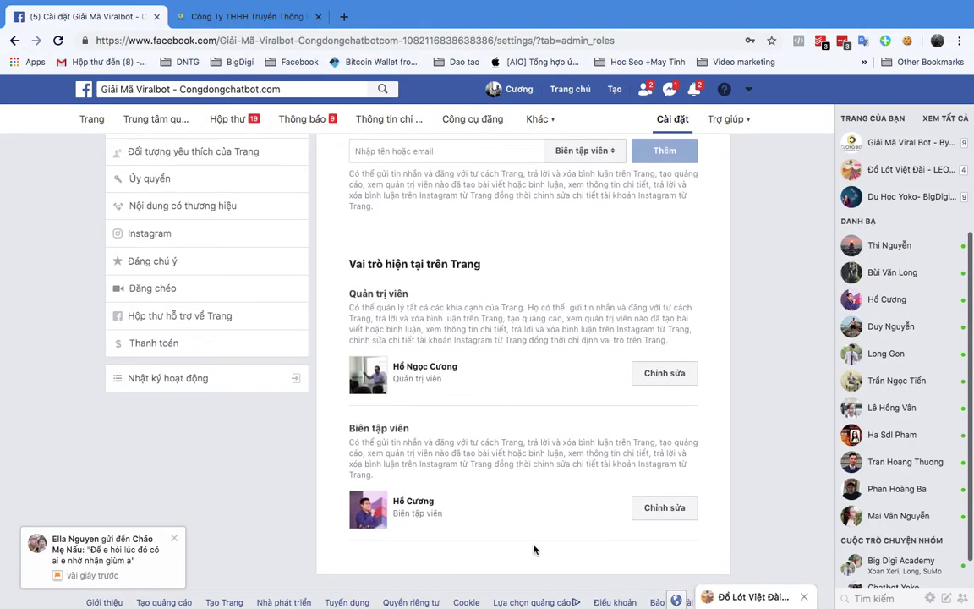
{"action": "scroll", "coordinate": [511, 517], "scroll_direction": "down", "scroll_amount": 1}
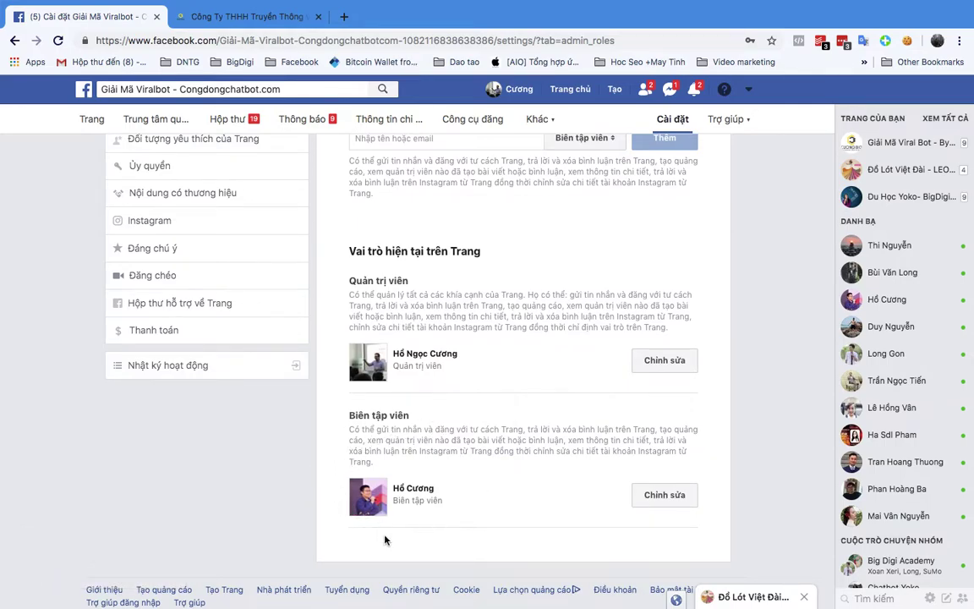
{"action": "scroll", "coordinate": [524, 466], "scroll_direction": "up", "scroll_amount": 2}
{"action": "scroll", "coordinate": [524, 461], "scroll_direction": "down", "scroll_amount": 3}
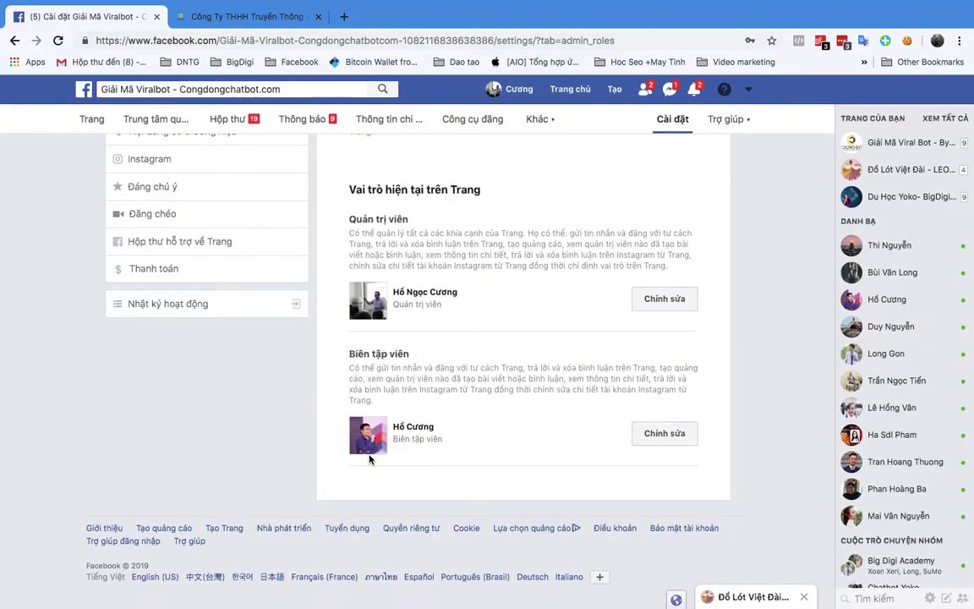
Return to the XMind mind map to check the software step, and bring up the AnyDesk remote desktop in full screen.
{"action": "key", "text": "ctrl+Up"}
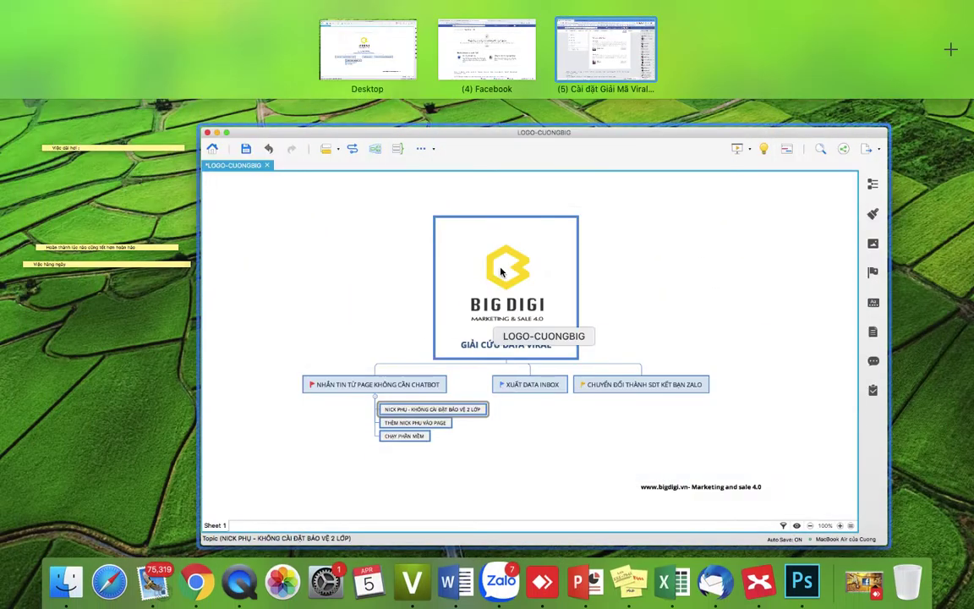
{"action": "left_click", "coordinate": [593, 271]}
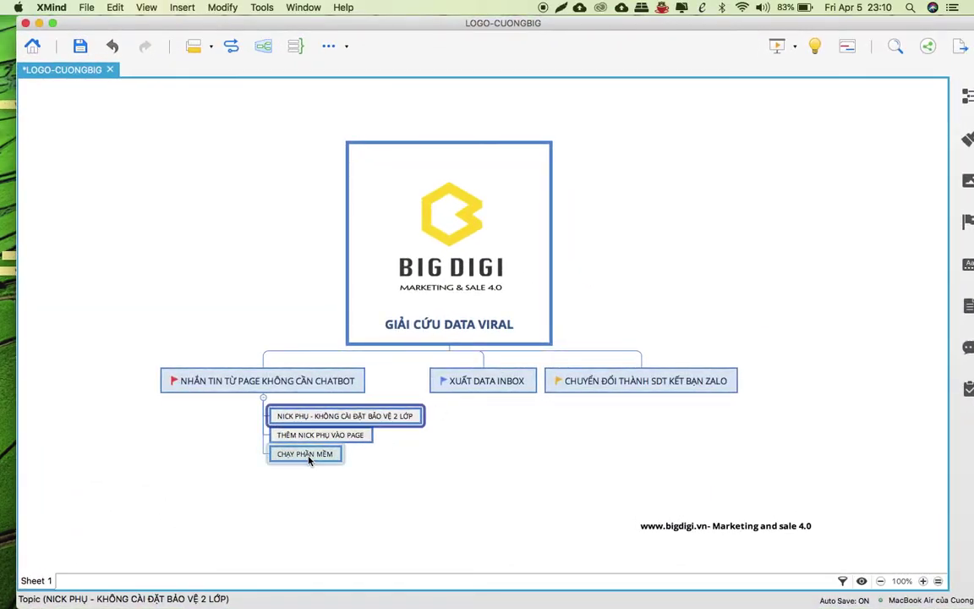
{"action": "key", "text": "ctrl+Up"}
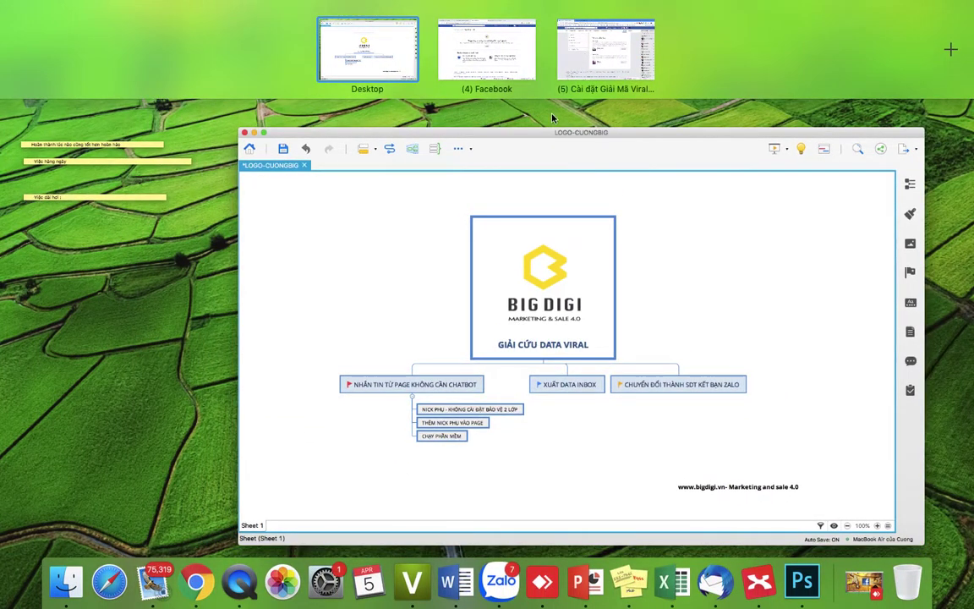
{"action": "left_click", "coordinate": [546, 572]}
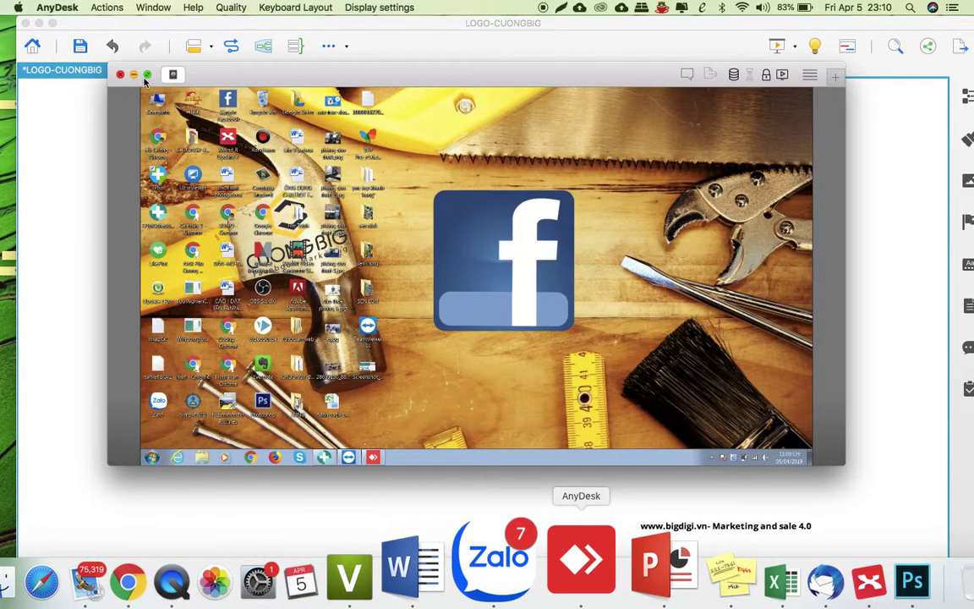
{"action": "left_click", "coordinate": [147, 76]}
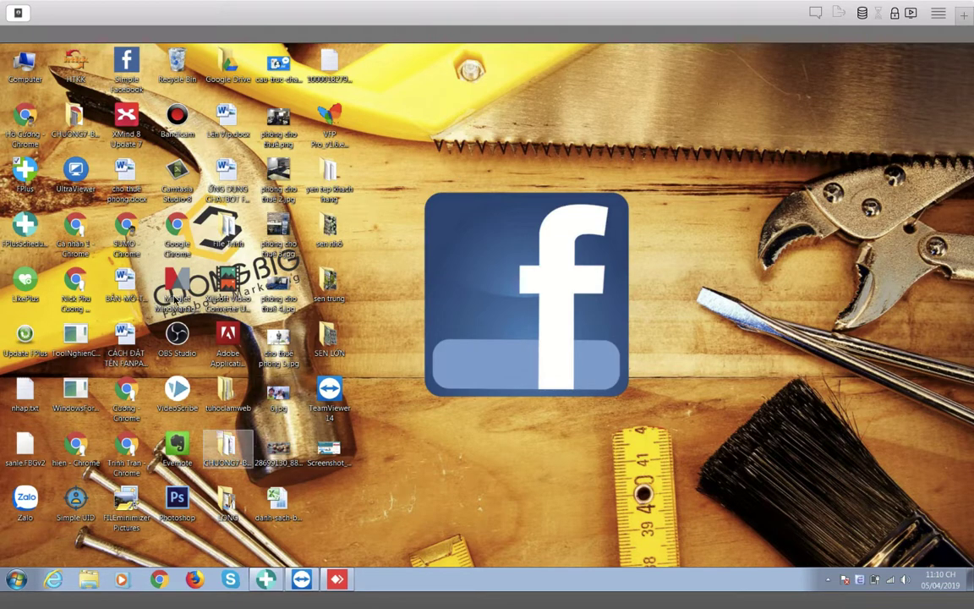
Launch FPlus on the remote desktop and log in to Facebook with the secondary account's e-mail and password.
{"action": "double_click", "coordinate": [26, 173]}
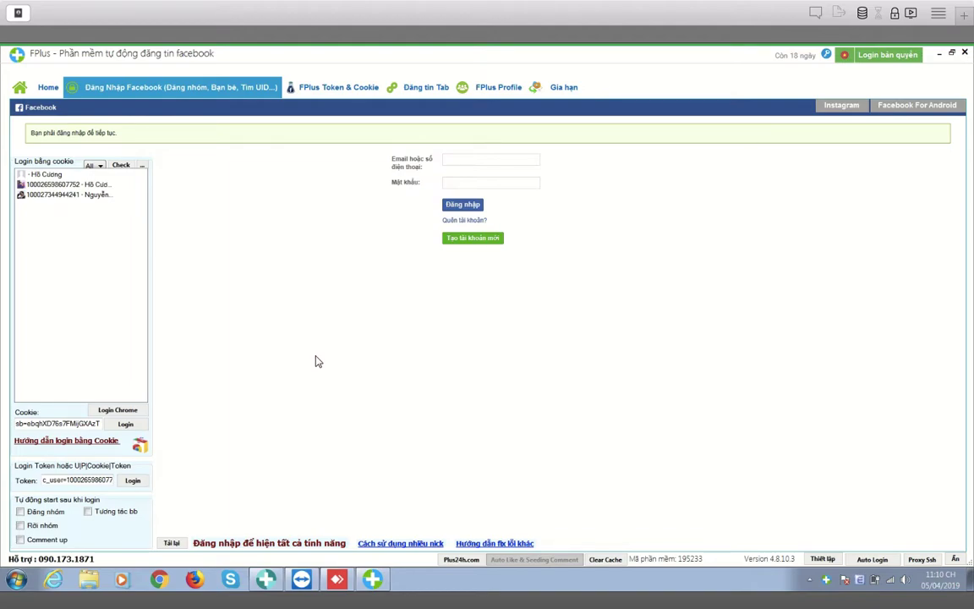
{"action": "left_click", "coordinate": [476, 159]}
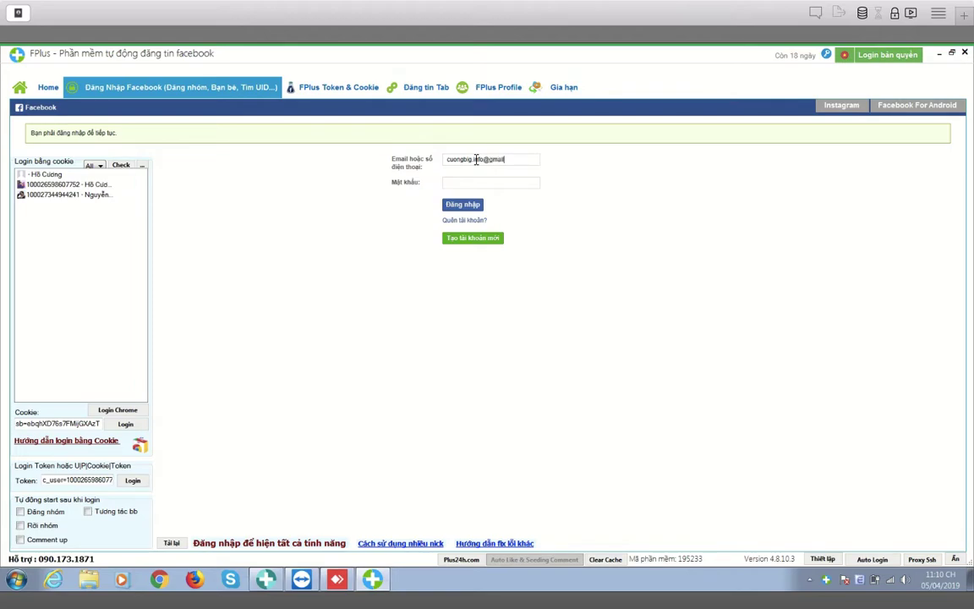
{"action": "type", "text": "m"}
{"action": "left_click", "coordinate": [456, 209]}
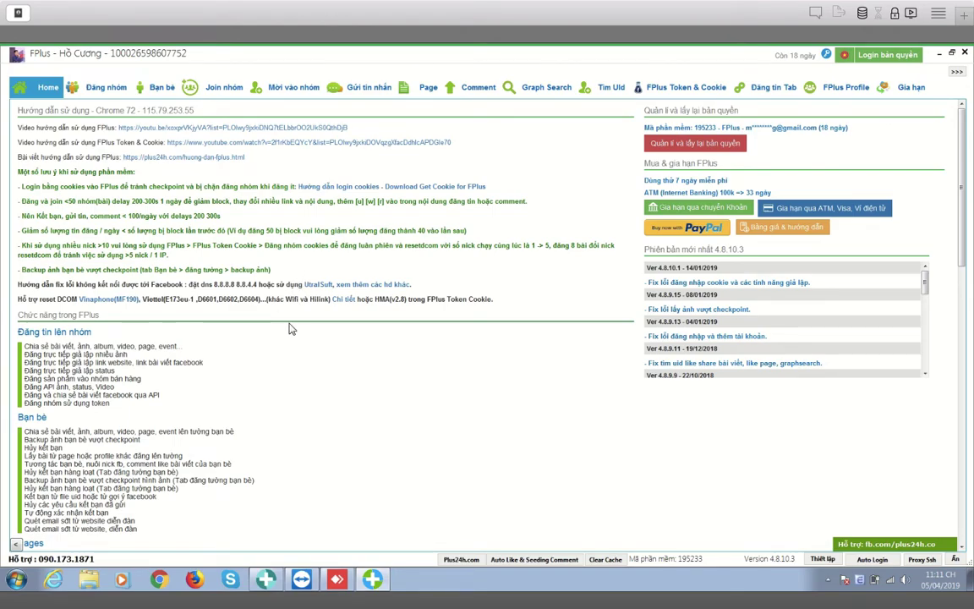
Open message sending by pages (Gửi tin nhắn bằng pages) and load the users who have messaged the preselected page.
{"action": "left_click", "coordinate": [368, 90]}
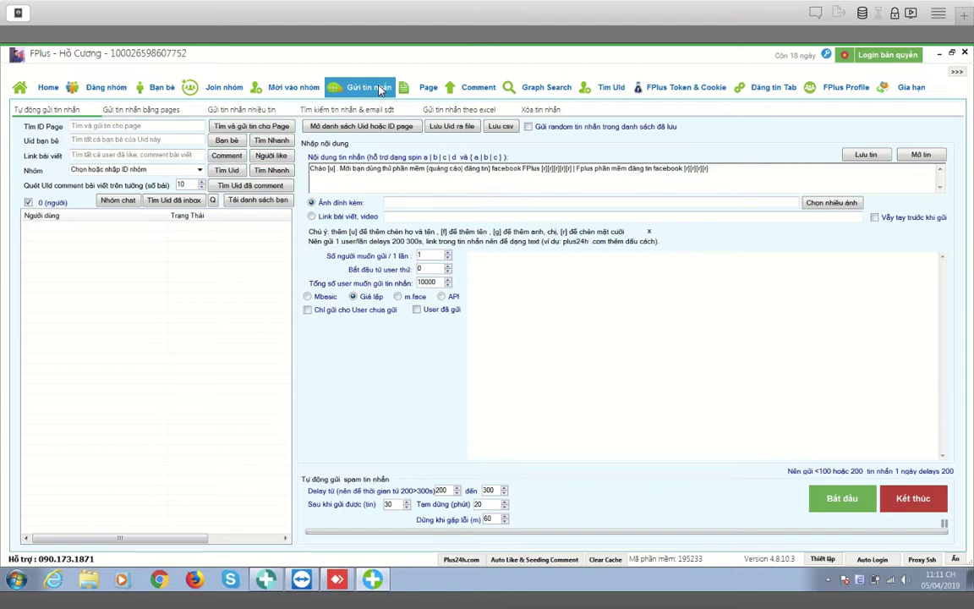
{"action": "left_click", "coordinate": [145, 112]}
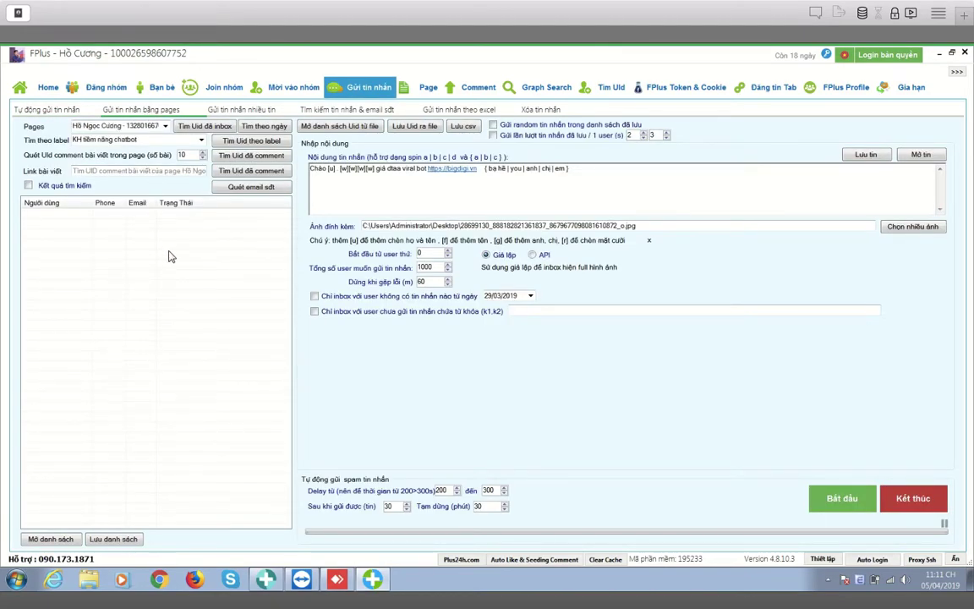
{"action": "left_click", "coordinate": [201, 127]}
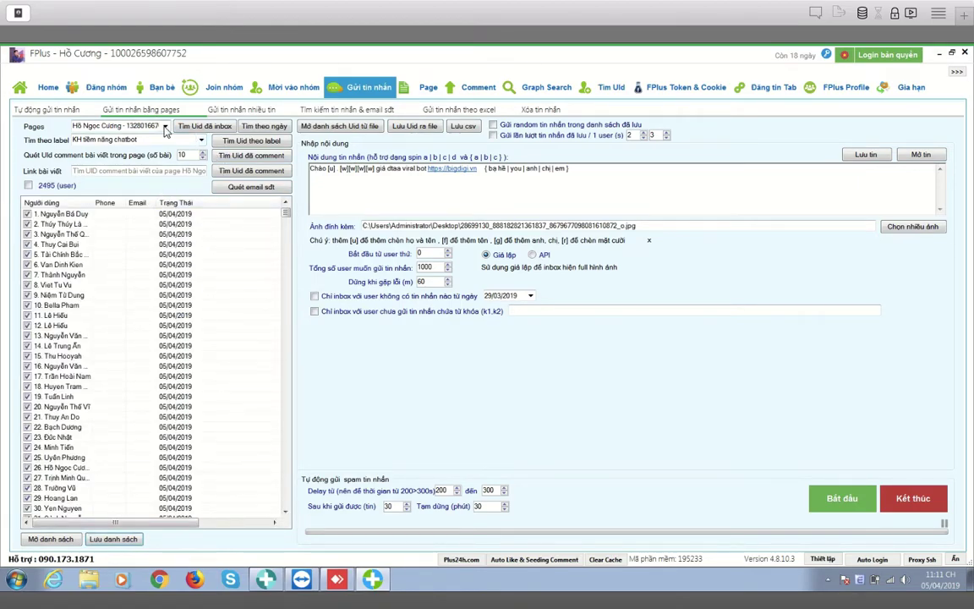
Choose the page Giải Mã Viralbot - Congdongchatbot.com and load the users who have messaged it.
{"action": "left_click", "coordinate": [161, 125]}
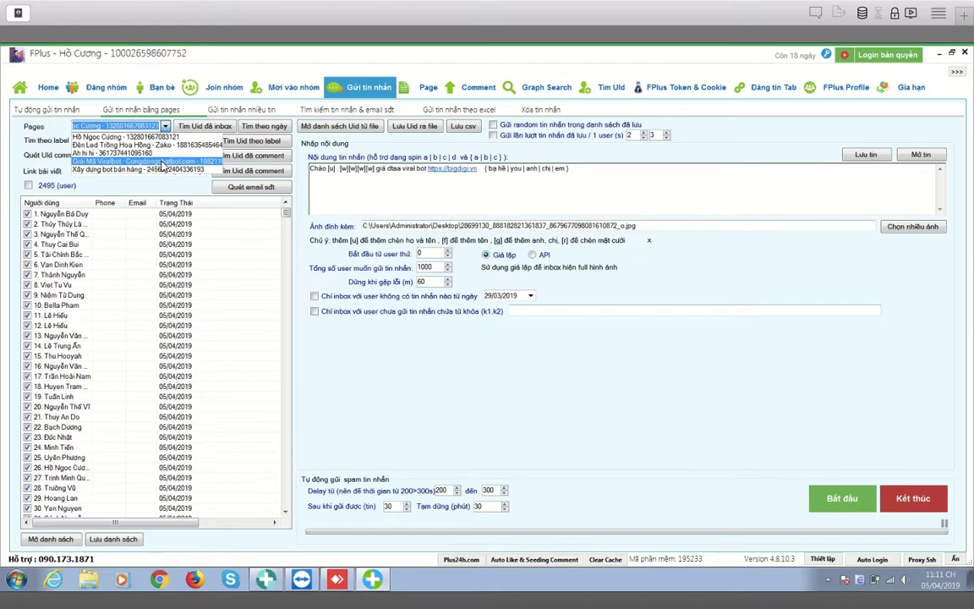
{"action": "left_click", "coordinate": [161, 161]}
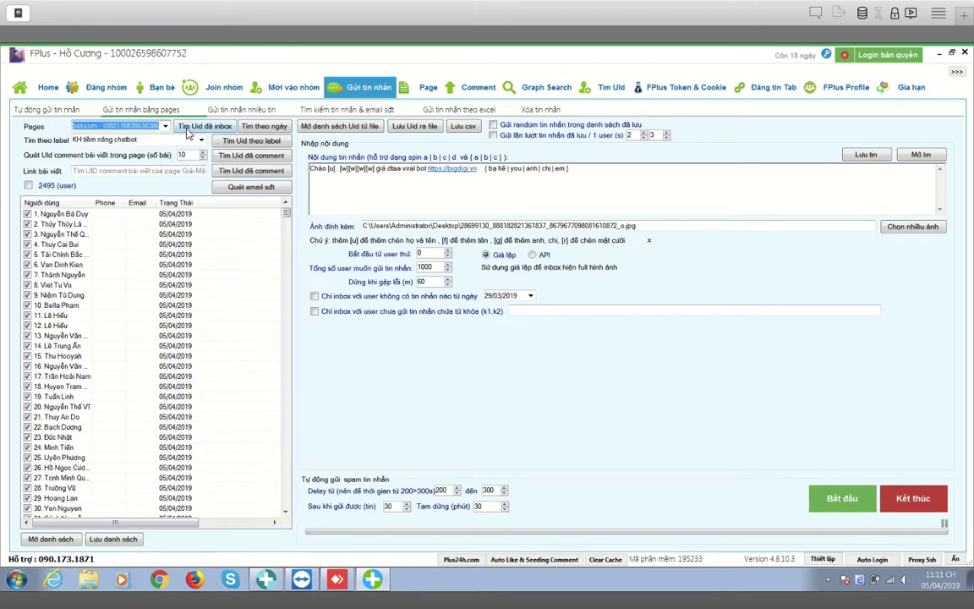
{"action": "left_click", "coordinate": [181, 125]}
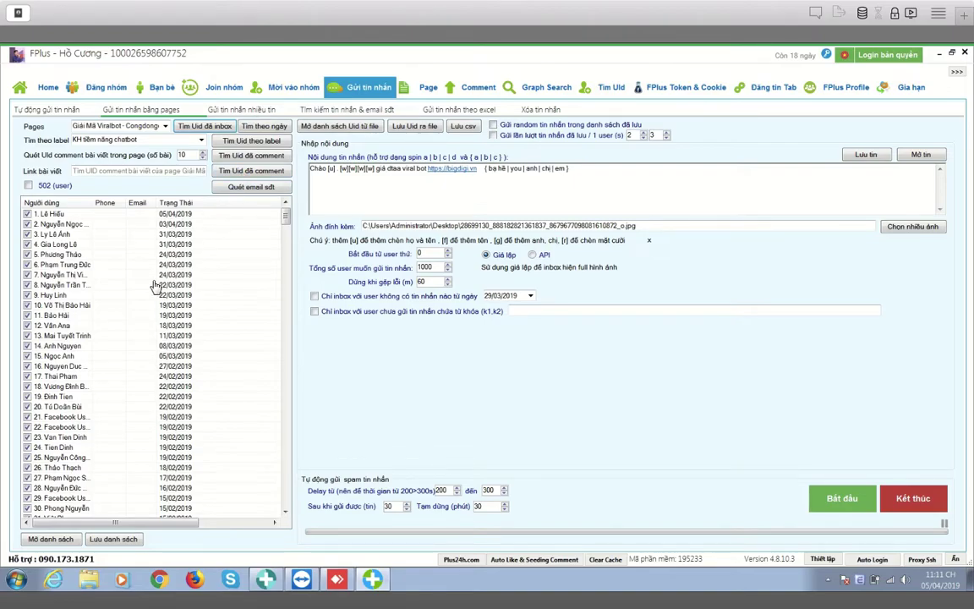
Choose the first page in the page list again and find its users by the label KH tiềm năng chatbot.
{"action": "left_click", "coordinate": [181, 138]}
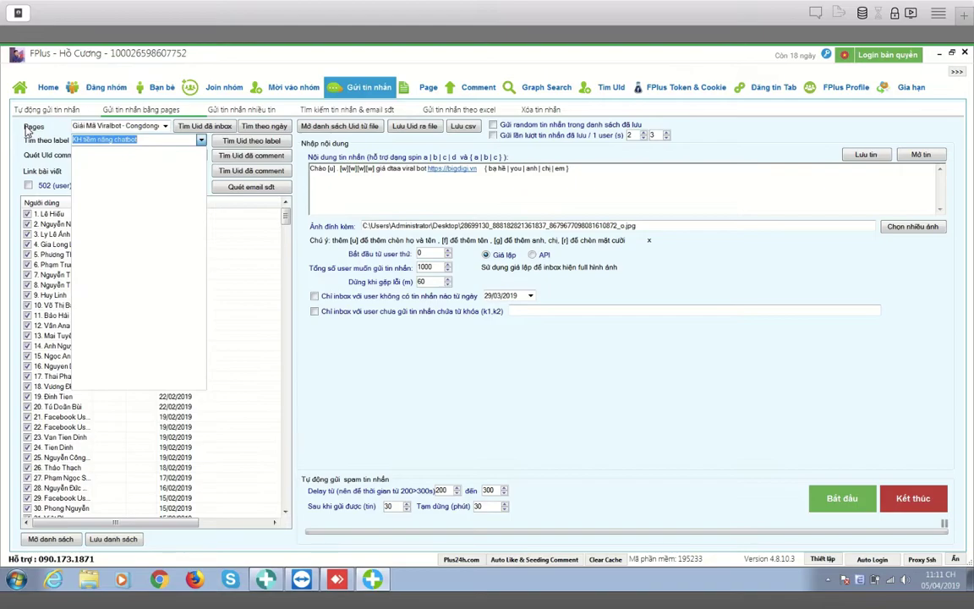
{"action": "left_click", "coordinate": [25, 127]}
{"action": "left_click", "coordinate": [145, 125]}
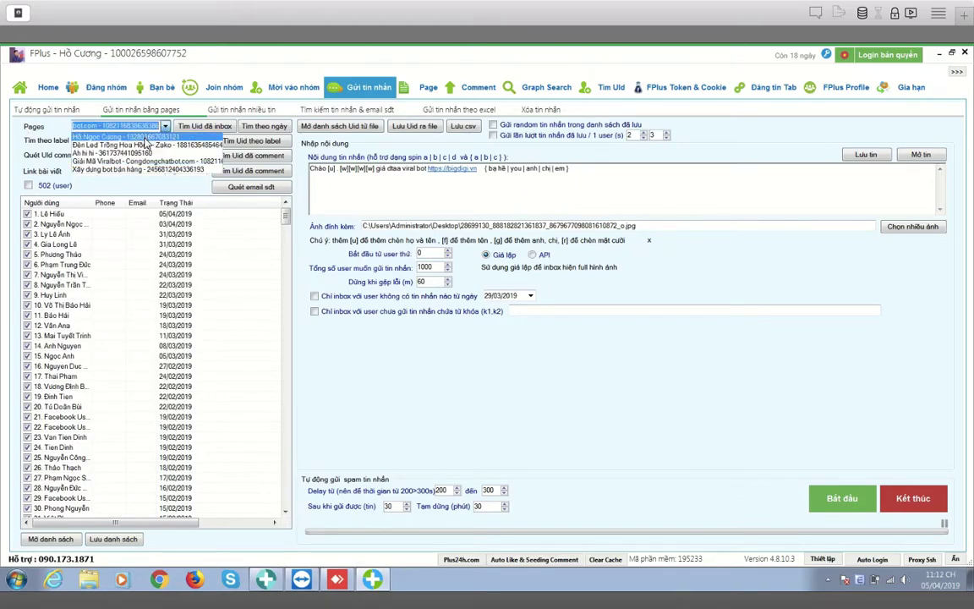
{"action": "left_click", "coordinate": [143, 144]}
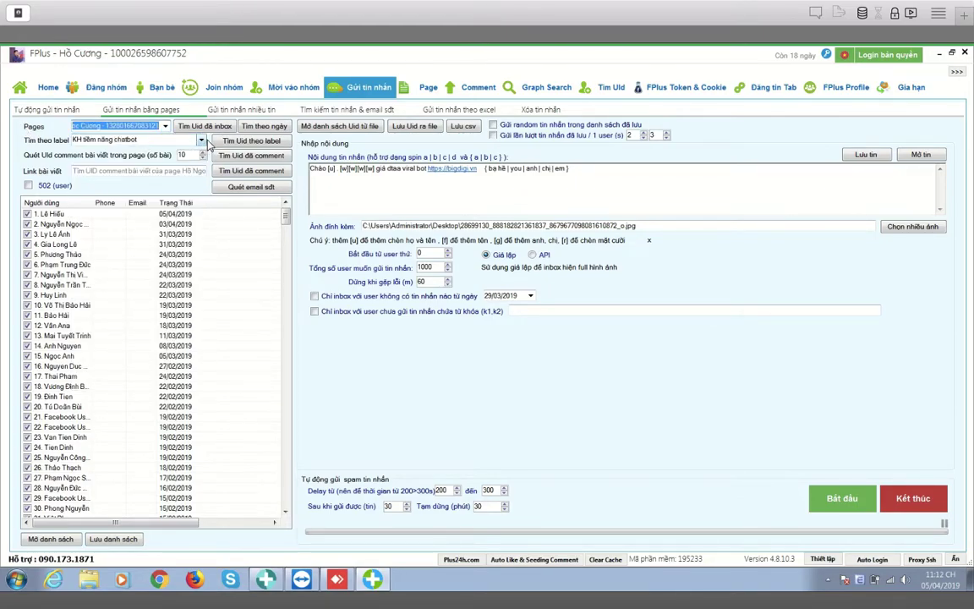
{"action": "left_click", "coordinate": [202, 141]}
{"action": "left_click_drag", "start_coordinate": [201, 185], "coordinate": [201, 256]}
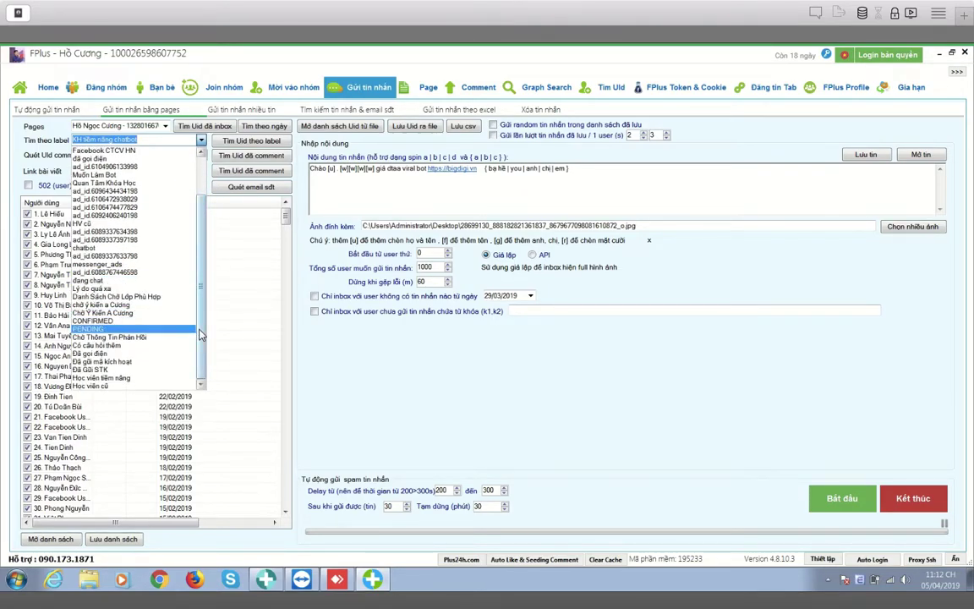
{"action": "left_click_drag", "start_coordinate": [202, 332], "coordinate": [191, 200]}
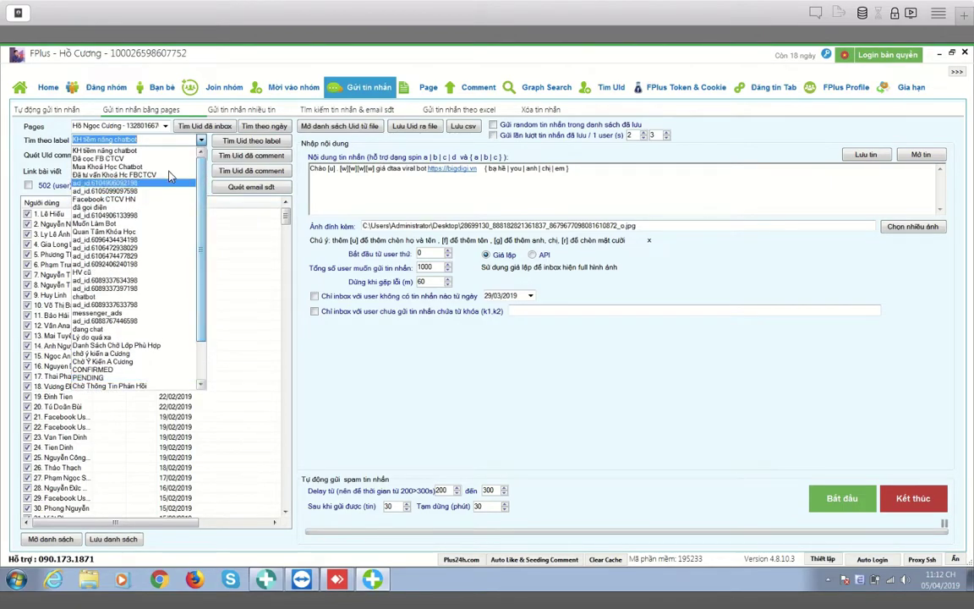
{"action": "left_click", "coordinate": [138, 151]}
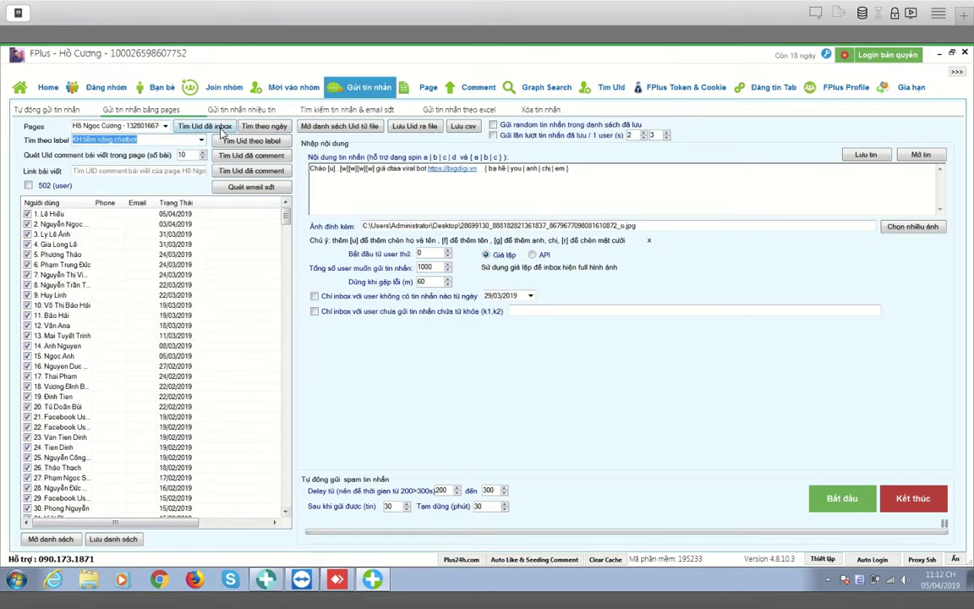
{"action": "left_click", "coordinate": [229, 141]}
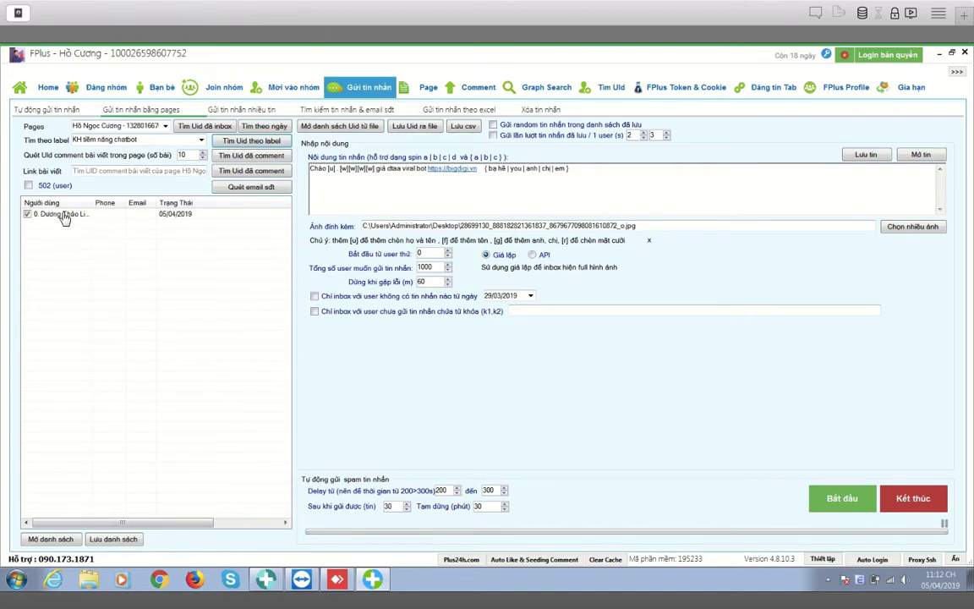
Choose the label đã gọi điện for the current page and find its users by that label.
{"action": "left_click", "coordinate": [202, 142]}
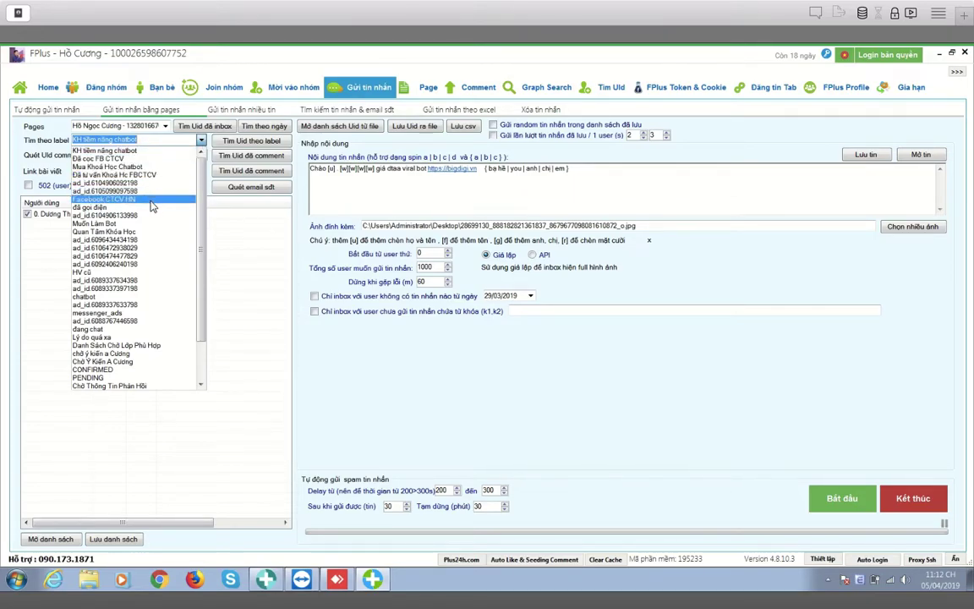
{"action": "left_click", "coordinate": [151, 207]}
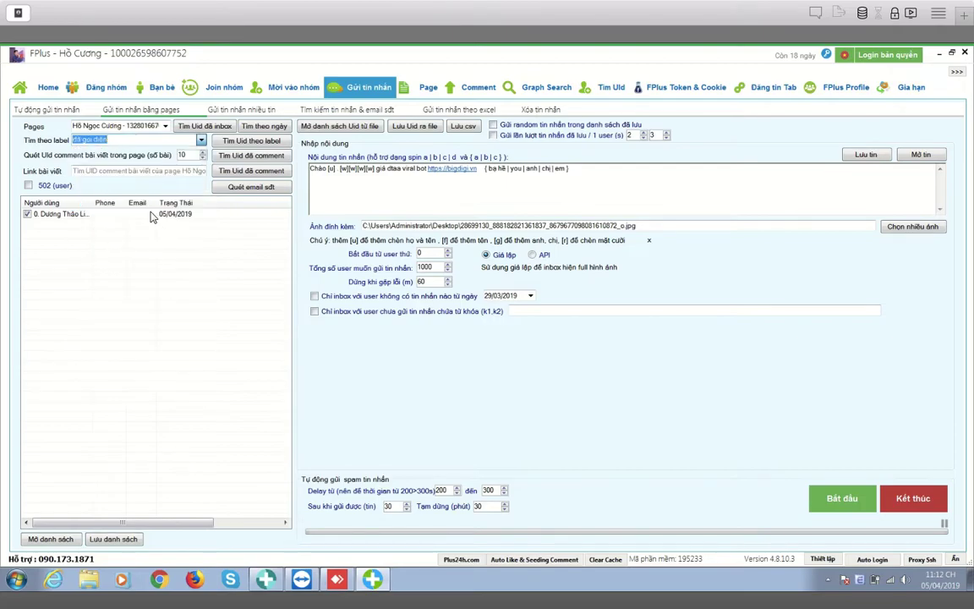
{"action": "left_click", "coordinate": [224, 142]}
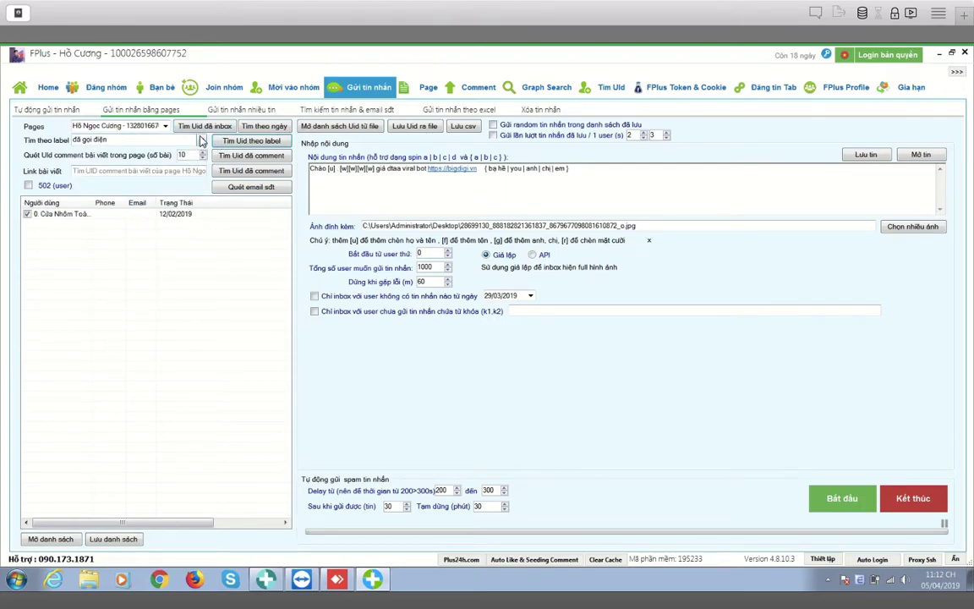
Reload all users who have messaged the page with no label filter, and tick only user 26 as the recipient.
{"action": "left_click", "coordinate": [181, 138]}
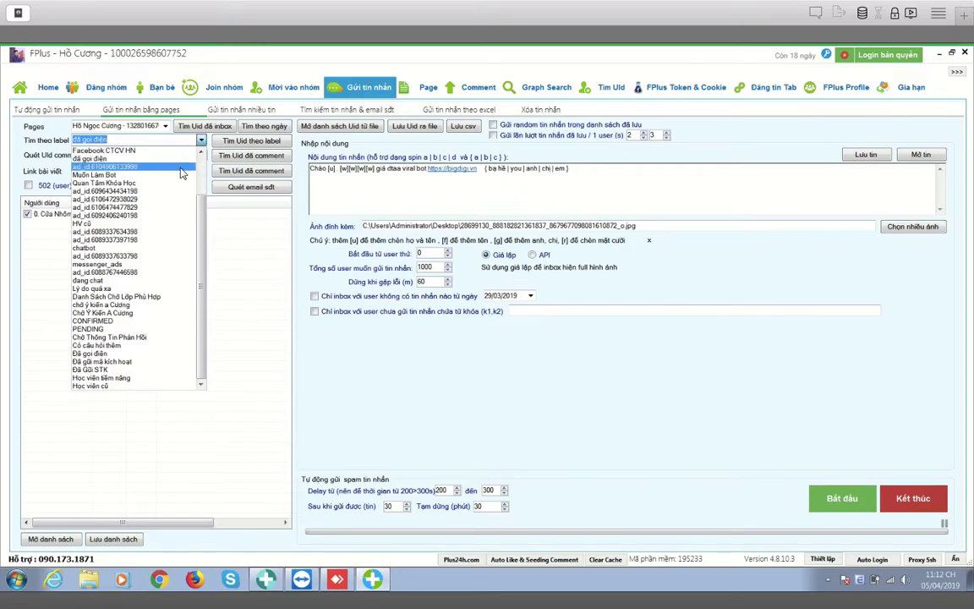
{"action": "left_click", "coordinate": [202, 223]}
{"action": "left_click_drag", "start_coordinate": [202, 223], "coordinate": [200, 148]}
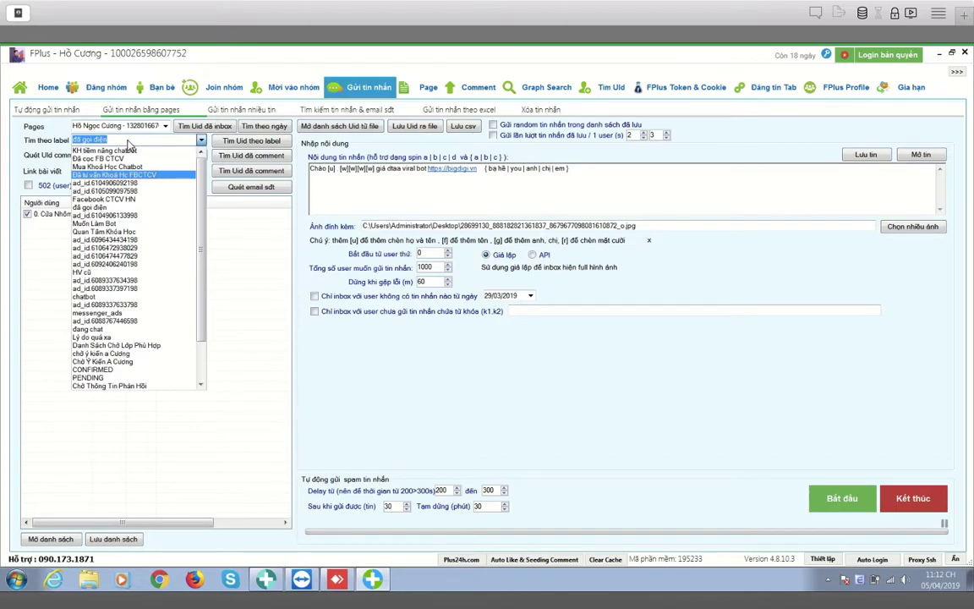
{"action": "left_click", "coordinate": [229, 144]}
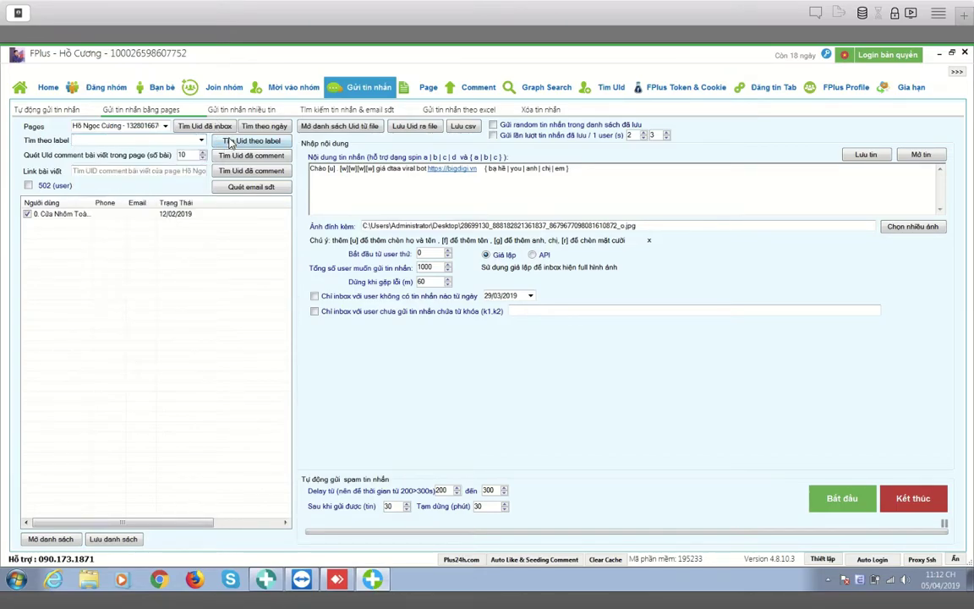
{"action": "left_click", "coordinate": [188, 125]}
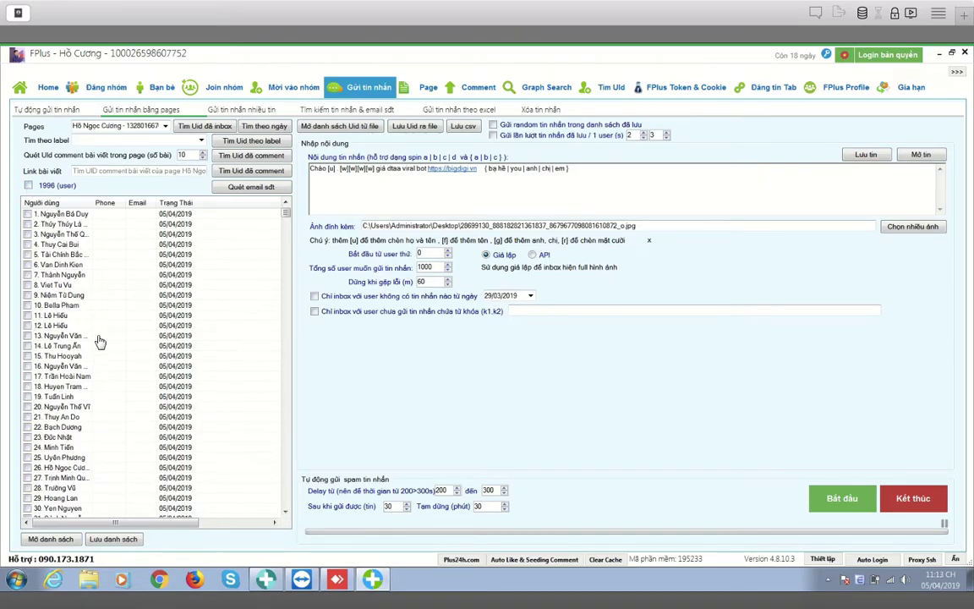
{"action": "left_click", "coordinate": [27, 467]}
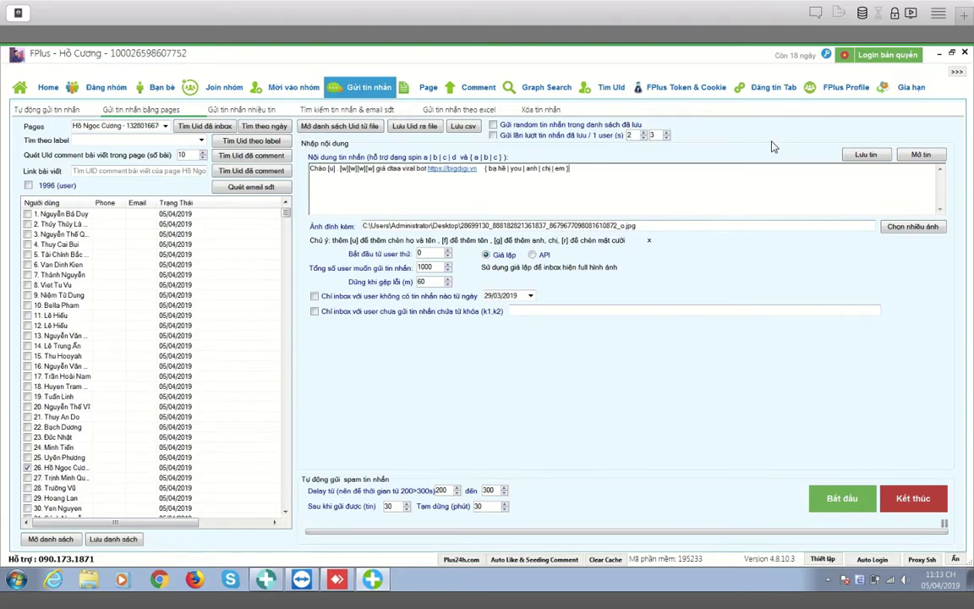
Attach the image cho thuê phòng 5.jpg from the Desktop to the message and start sending it to the ticked user.
{"action": "left_click", "coordinate": [913, 227]}
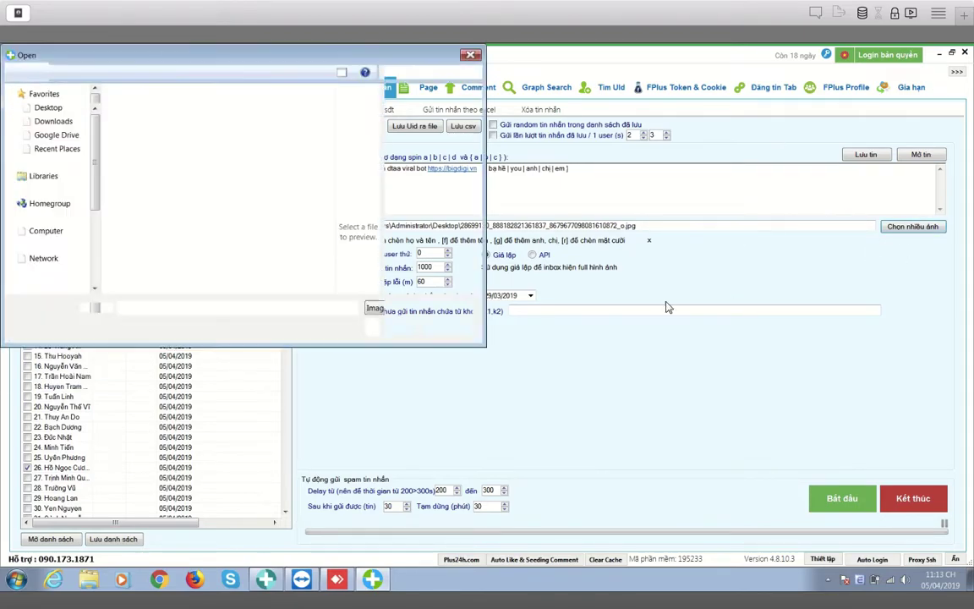
{"action": "left_click_drag", "start_coordinate": [433, 150], "coordinate": [439, 252]}
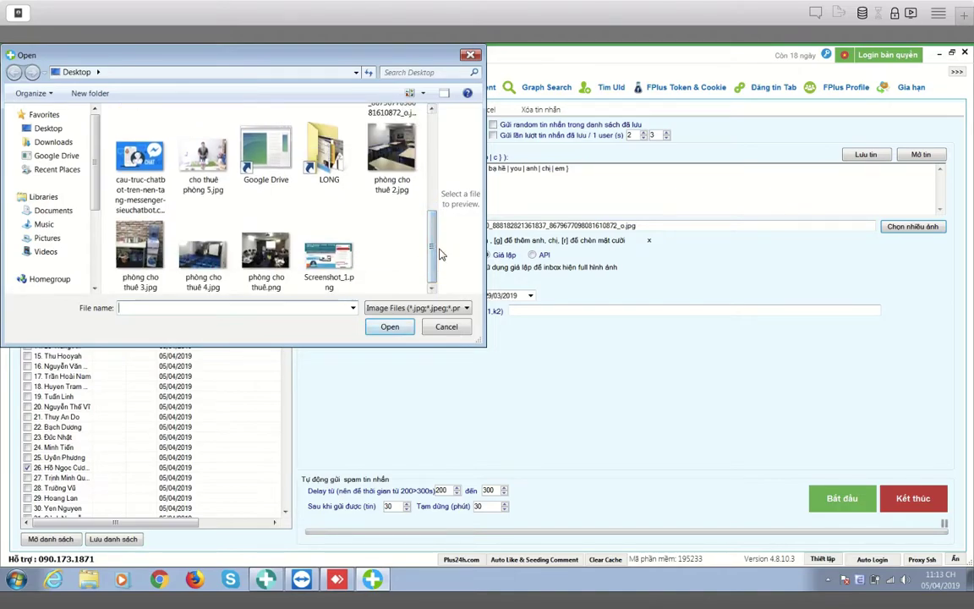
{"action": "double_click", "coordinate": [194, 139]}
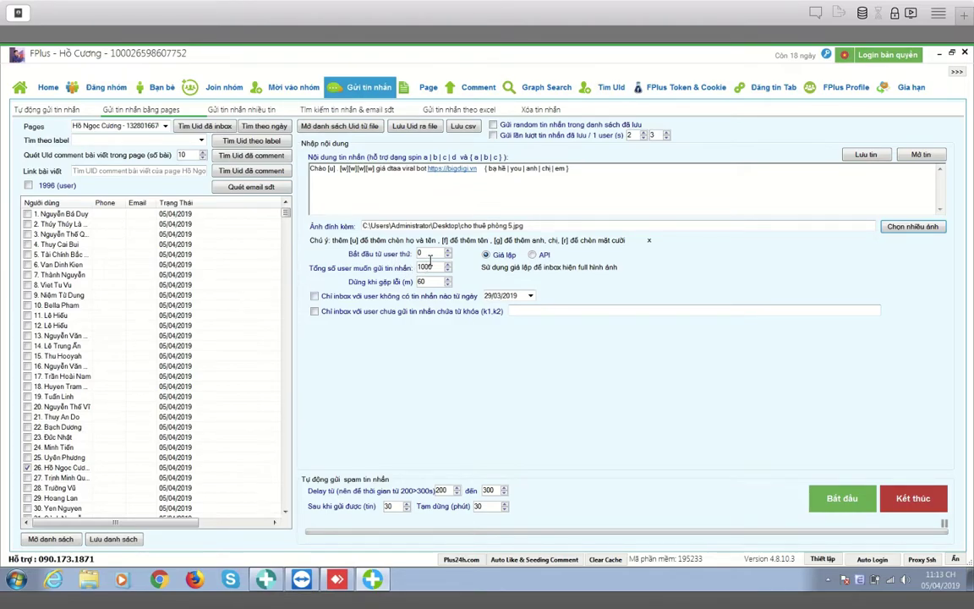
{"action": "left_click", "coordinate": [441, 253]}
{"action": "left_click", "coordinate": [830, 498]}
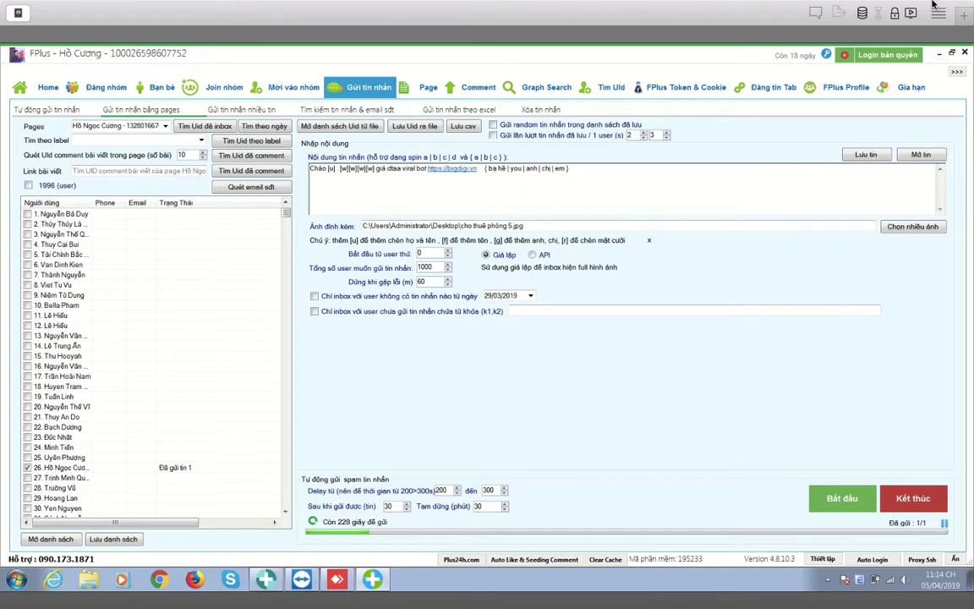
Minimize FPlus and switch to the Facebook page settings browser window to check the message received in the chat.
{"action": "left_click", "coordinate": [939, 54]}
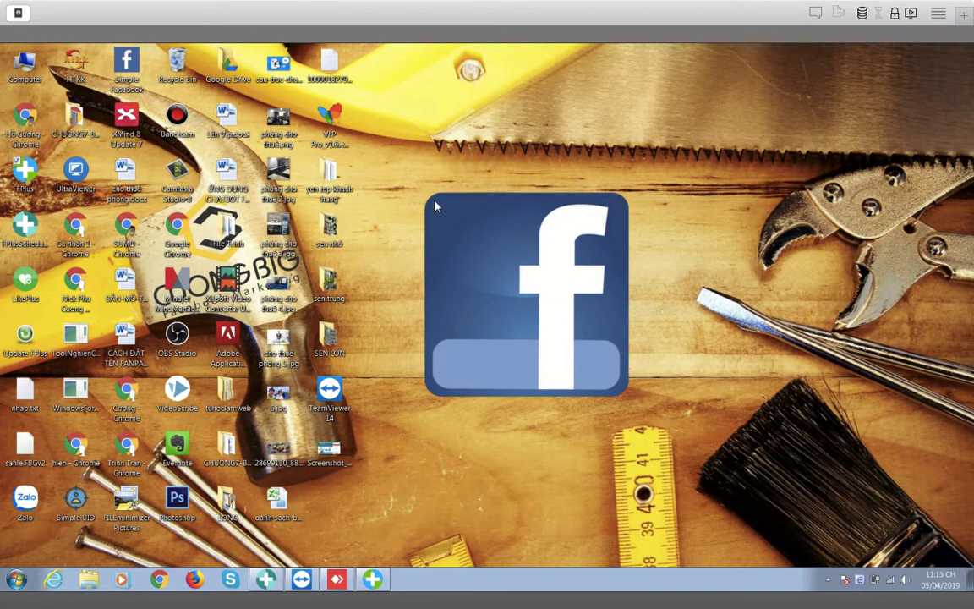
{"action": "key", "text": "ctrl+Up"}
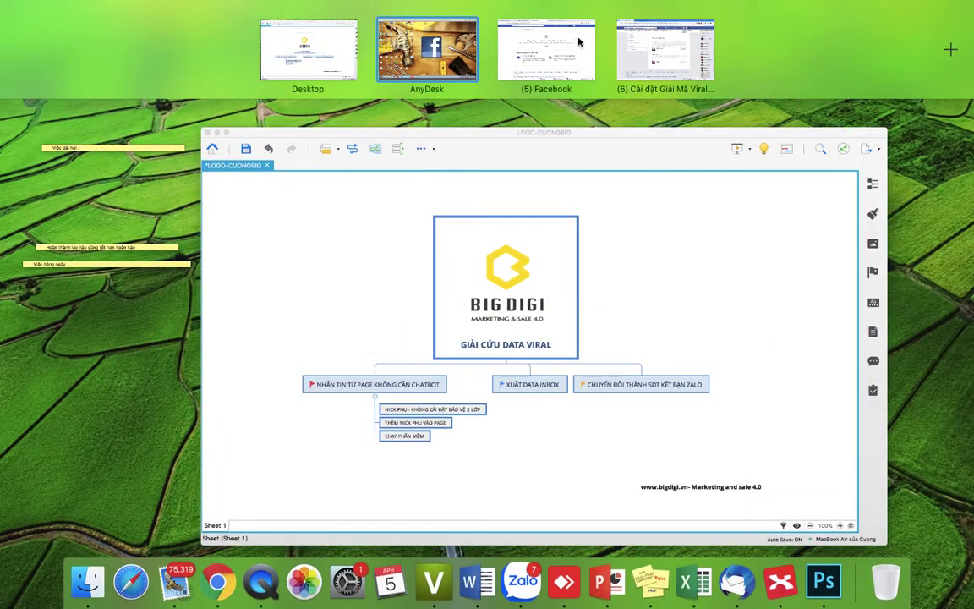
{"action": "left_click", "coordinate": [651, 56]}
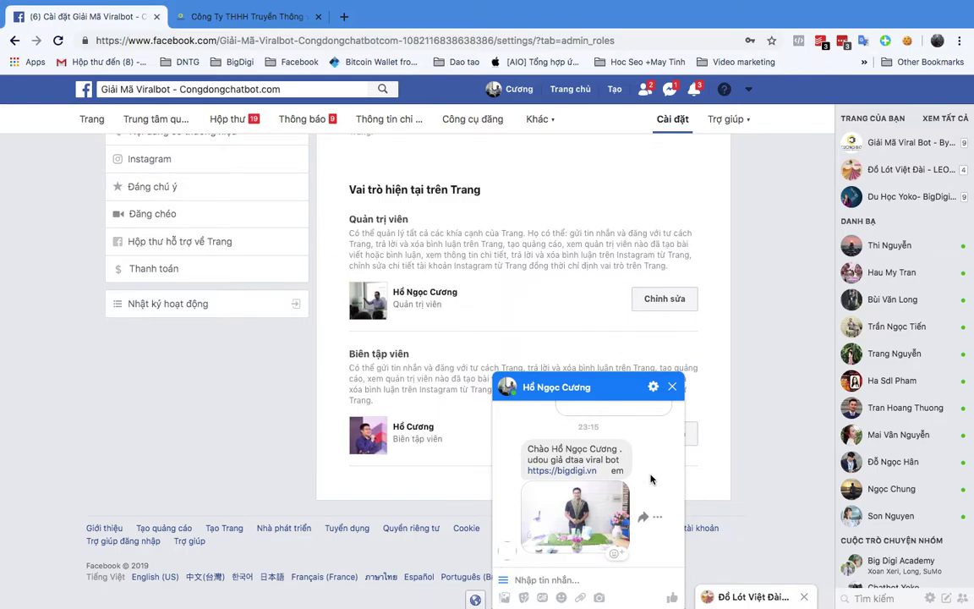
Switch to the XMind mind map LOGO-CUONGBIG to review the topics of GIẢI CỨU DATA VIRAL.
{"action": "key", "text": "ctrl+Up"}
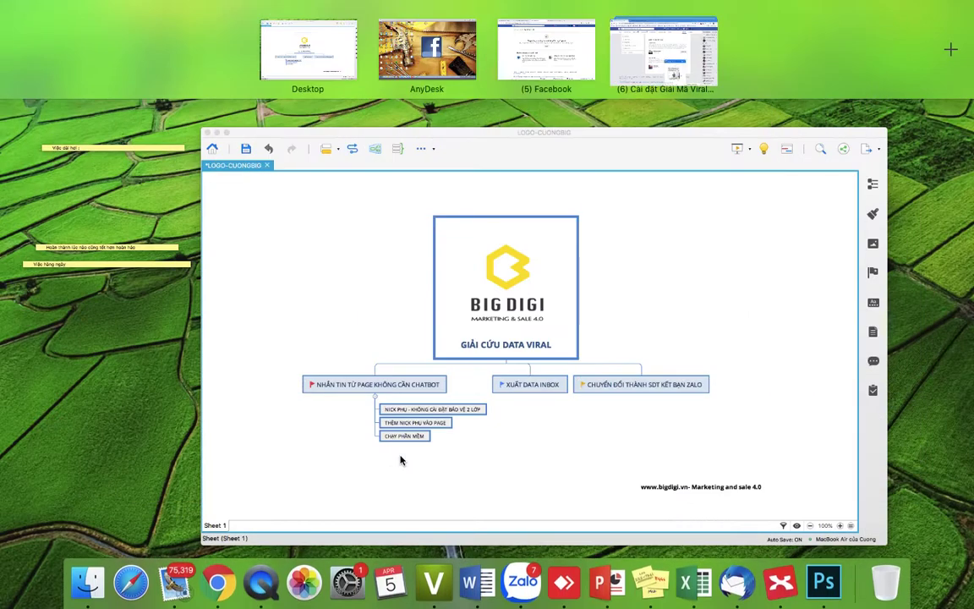
{"action": "left_click", "coordinate": [421, 205]}
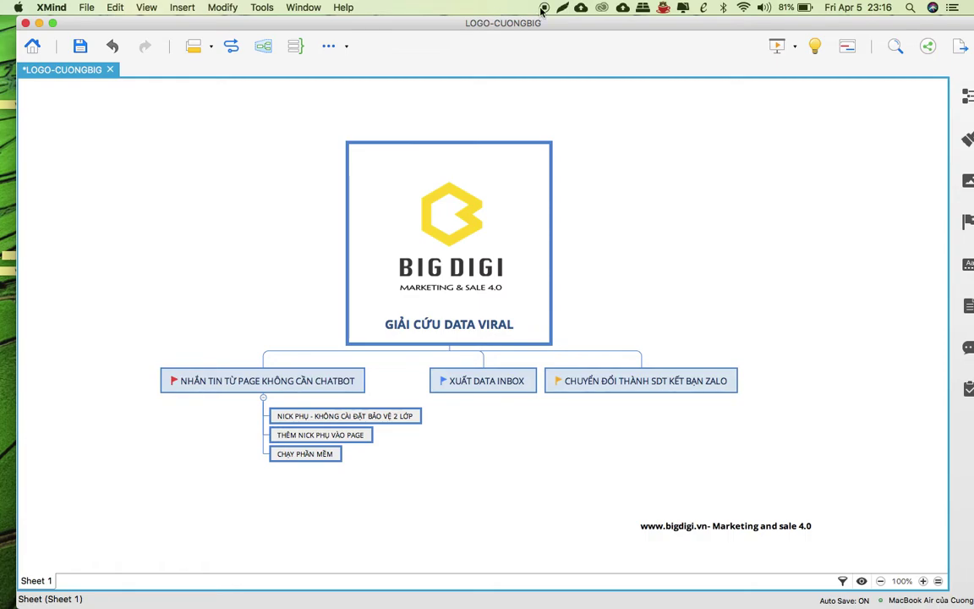
{"action": "key", "text": "ctrl+Up"}
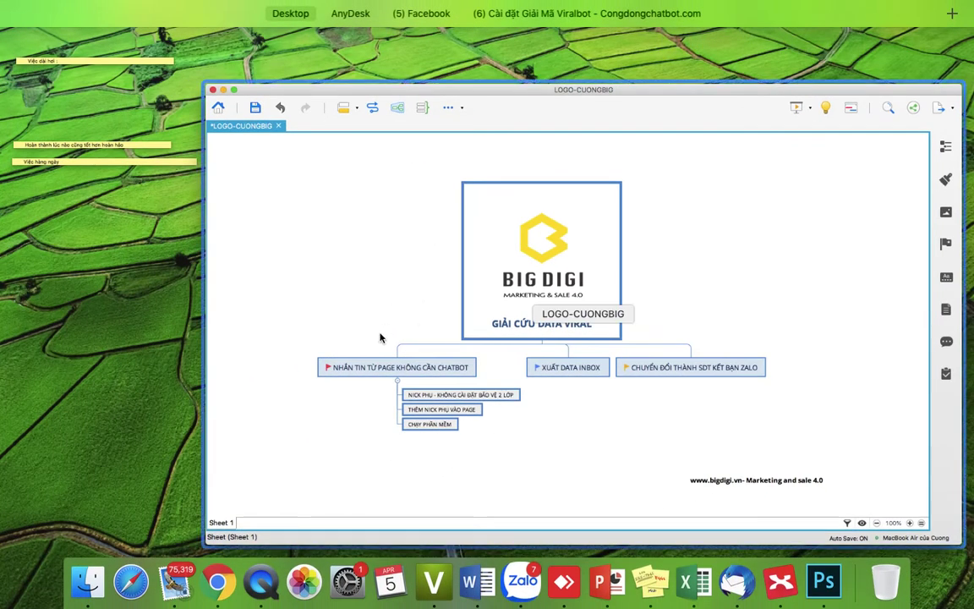
{"action": "mouse_move", "coordinate": [412, 25]}
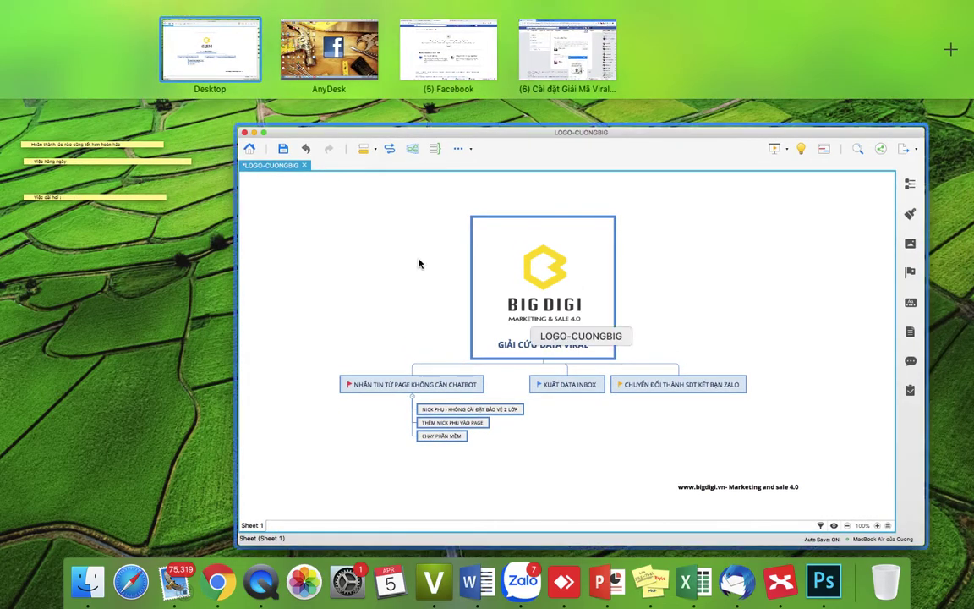
{"action": "left_click", "coordinate": [406, 291]}
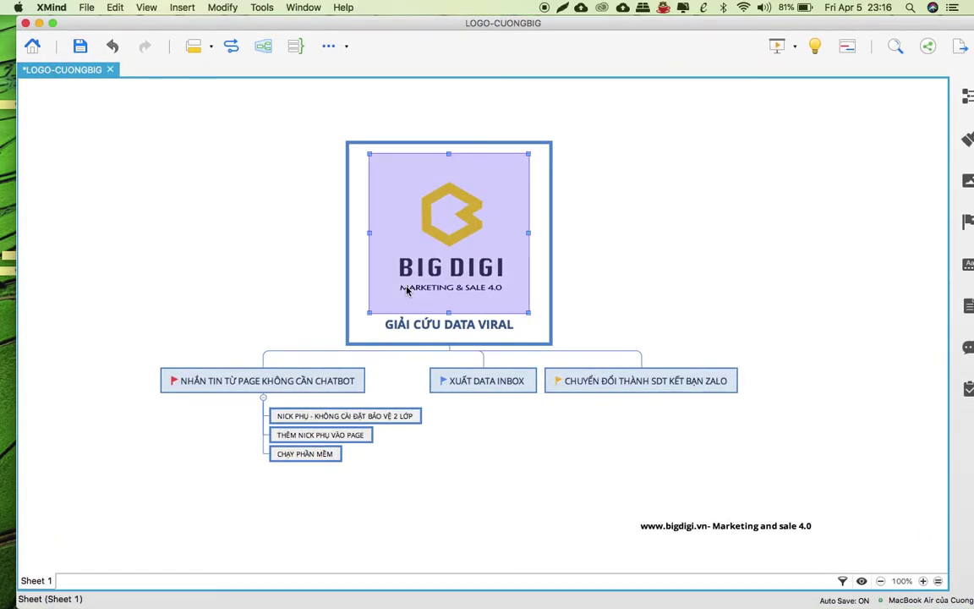